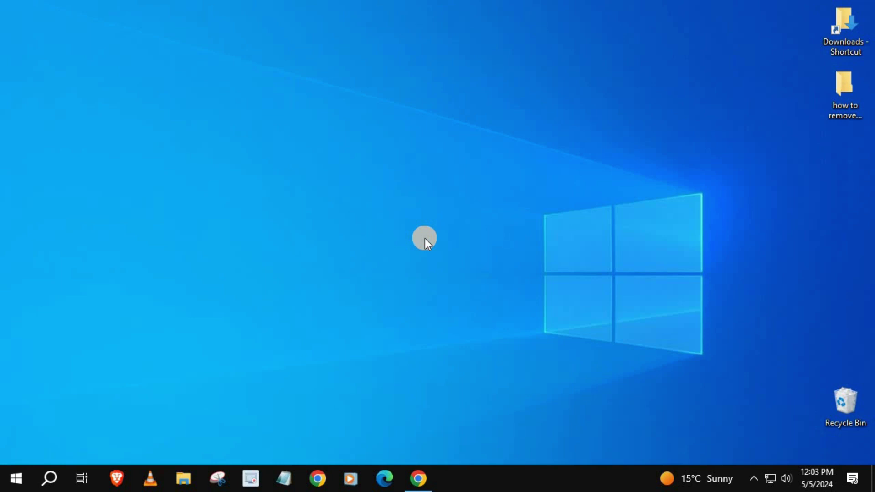
Step: Launch Chrome from the taskbar to load the Facebook home feed
click(418, 478)
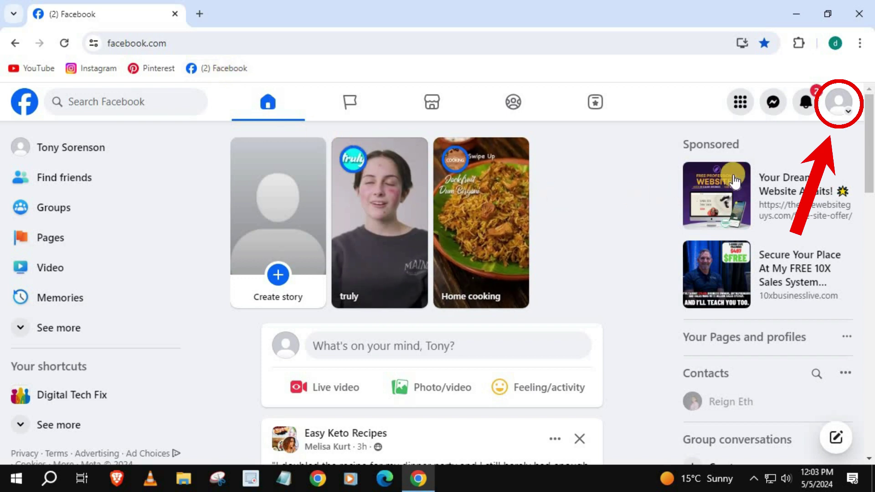
Step: Go to Settings from the profile menu's Settings & privacy options
click(840, 102)
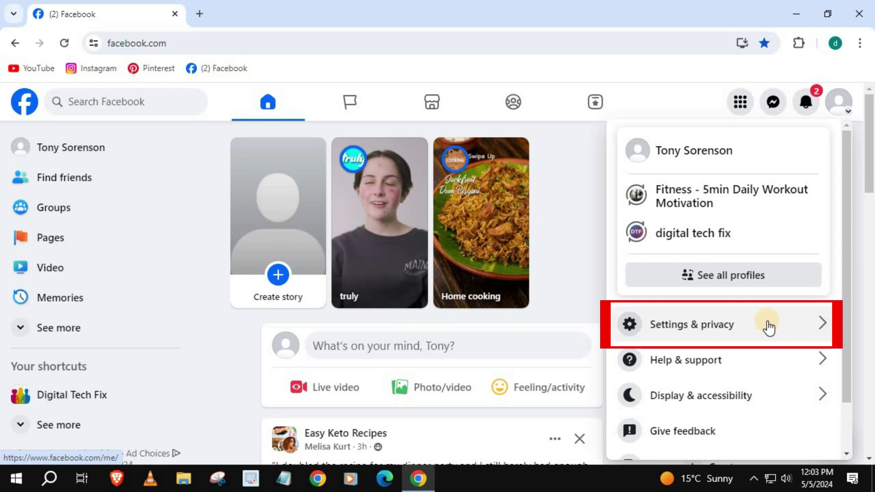
click(769, 326)
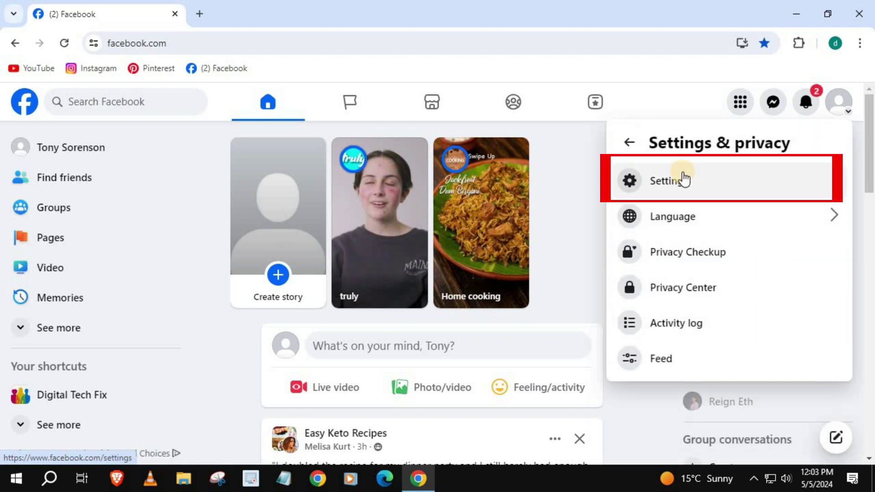
click(684, 179)
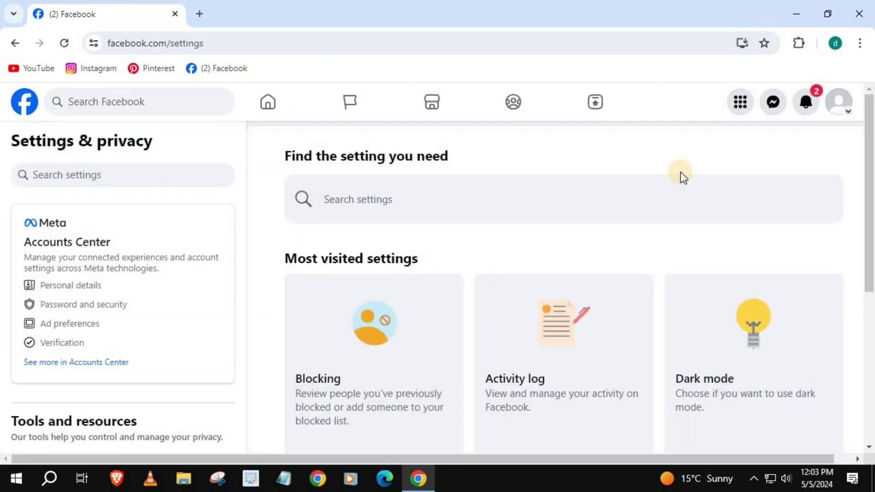
Step: Open Contact info under Personal details in Meta Accounts Center
click(74, 362)
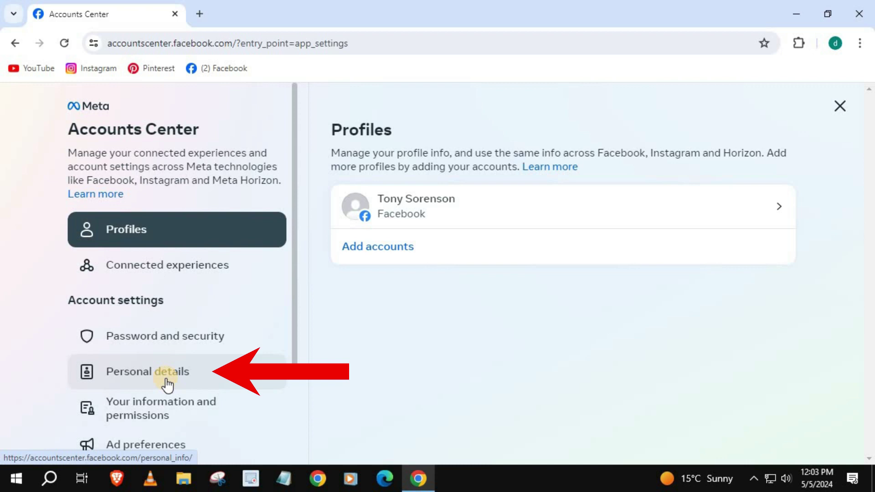
click(169, 386)
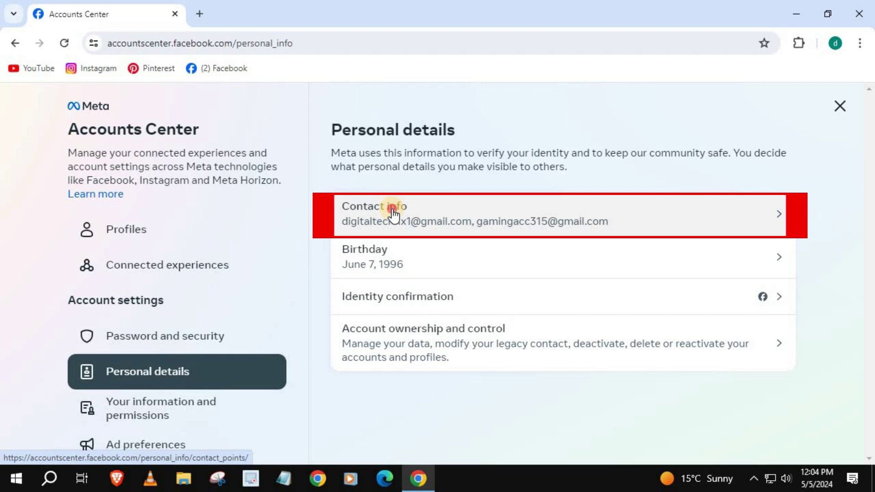
click(393, 213)
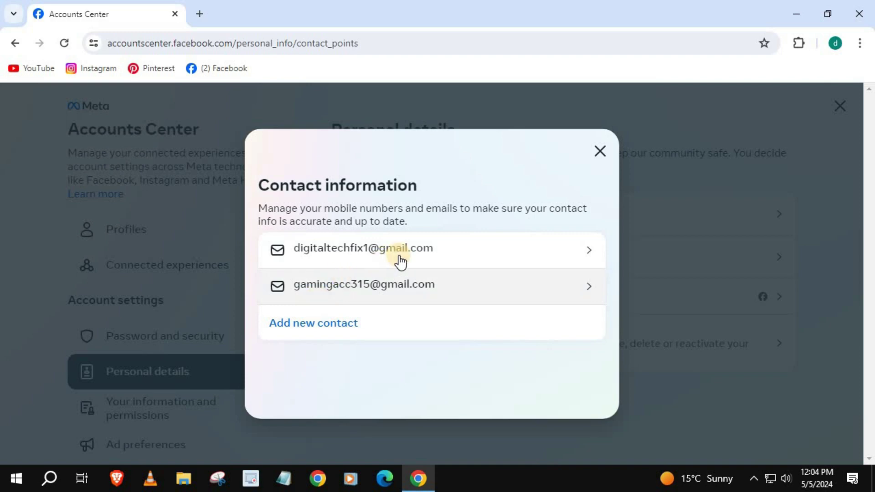
Step: Delete the first email address and confirm the deletion
click(433, 252)
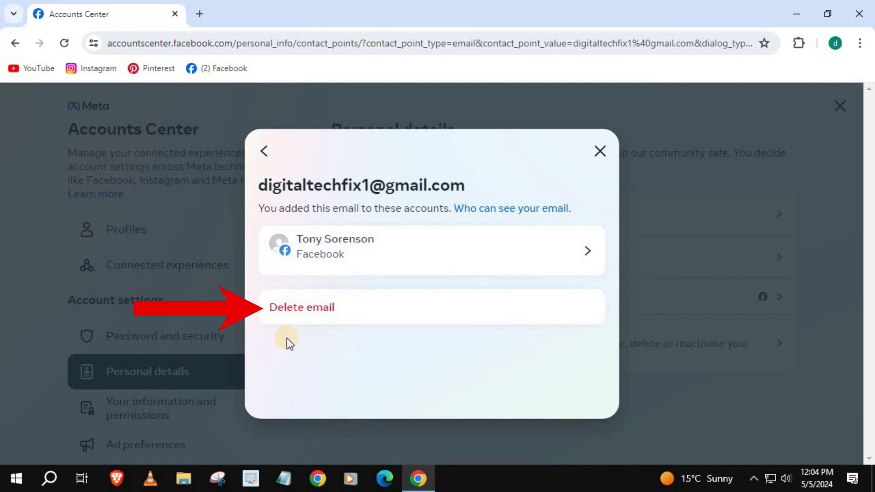
click(302, 311)
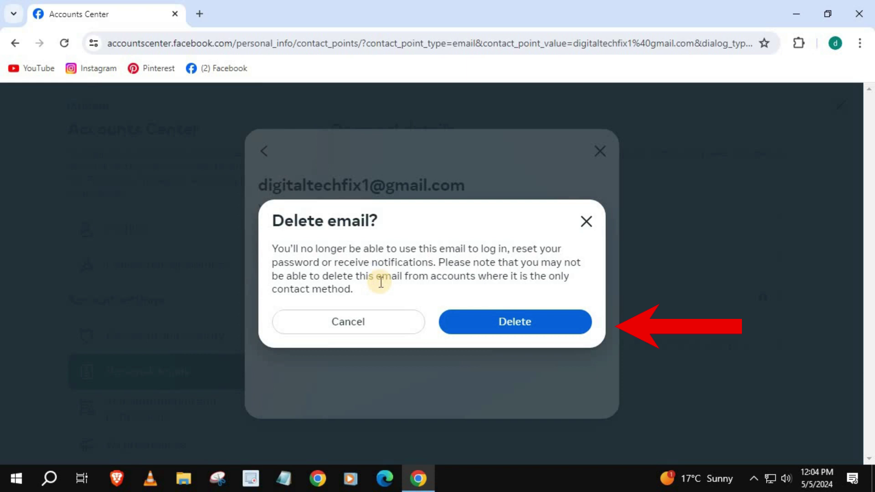
click(497, 319)
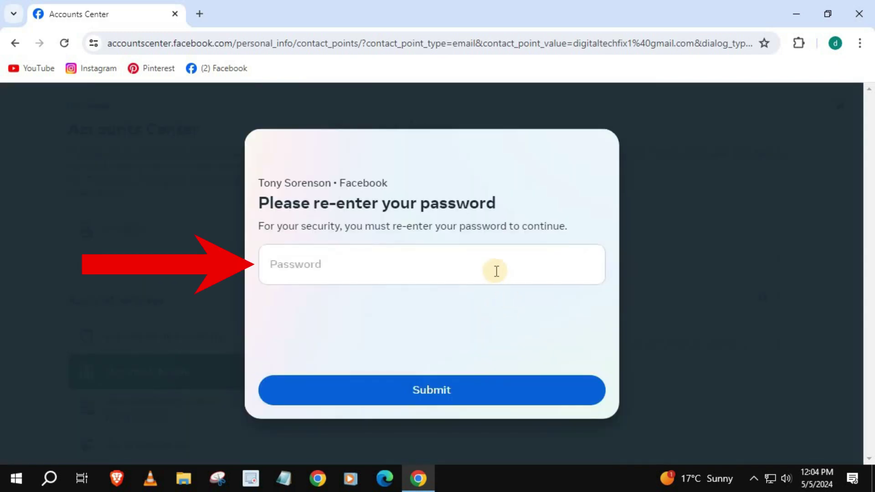
Step: Re-enter and submit the account password to authorise the email deletion
click(497, 271)
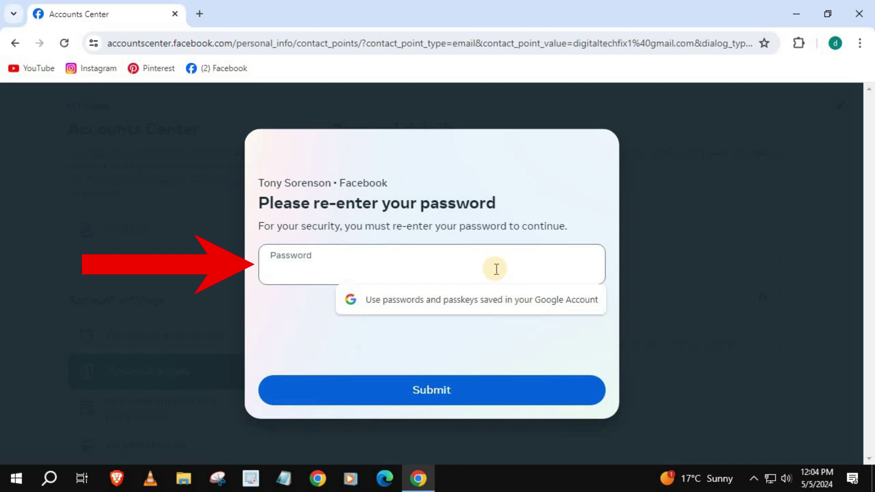
text(••••)
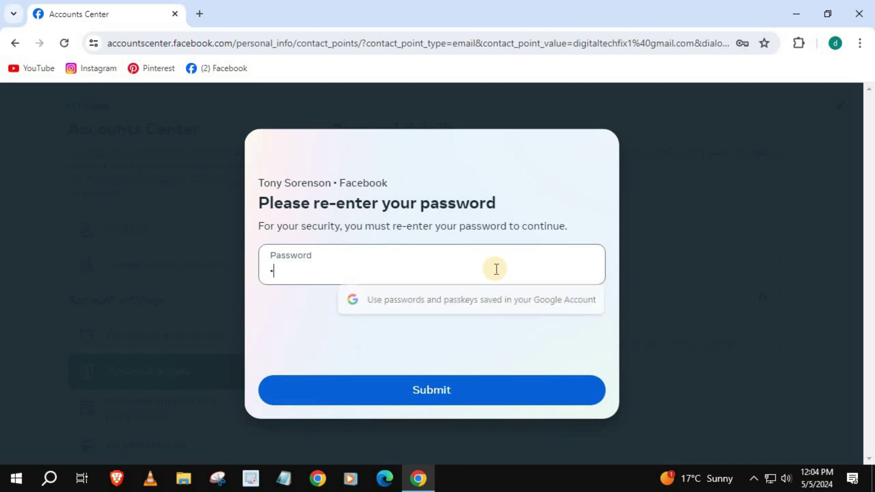
text(••)
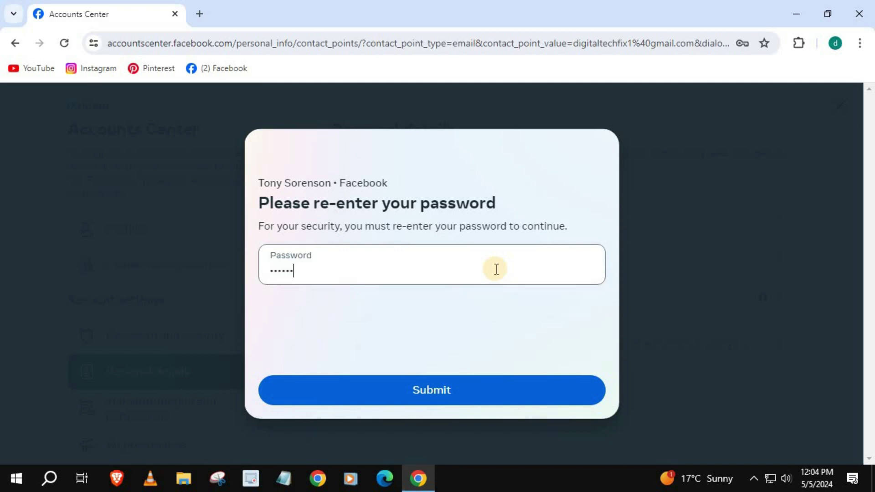
text(•••)
click(478, 386)
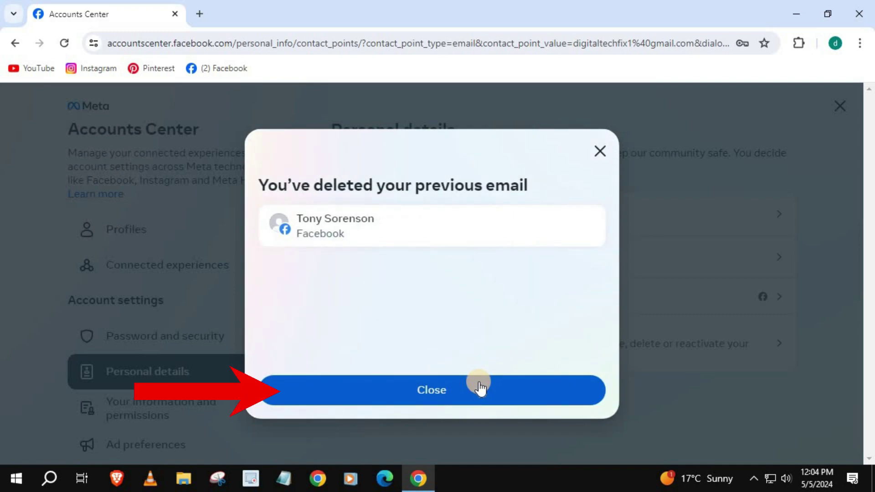
Step: Close the 'You've deleted your previous email' confirmation dialog
click(479, 385)
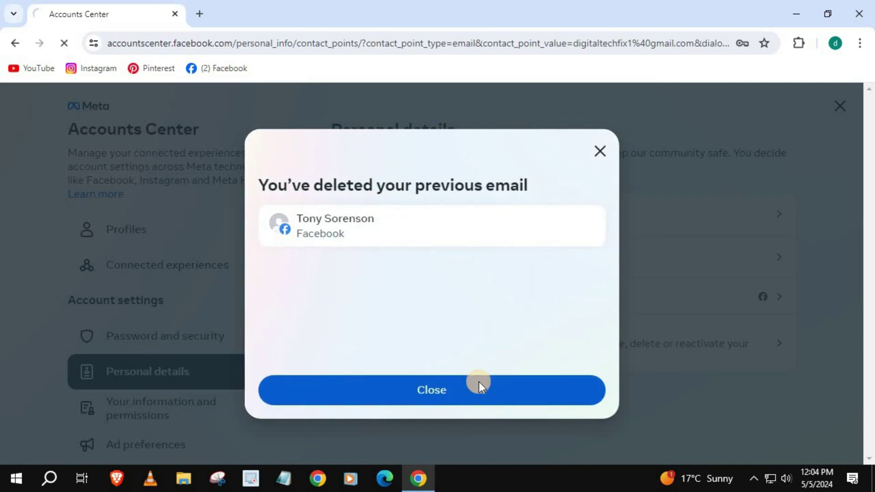